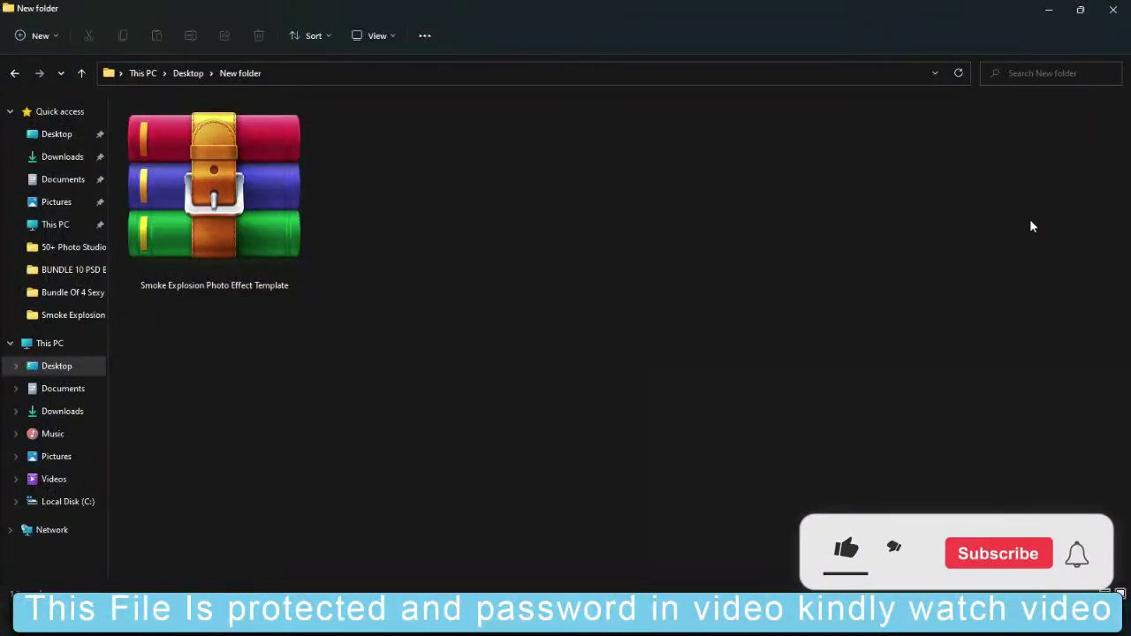
Step: Extract the Smoke Explosion Photo Effect Template RAR into its own folder, pasting the archive password
left_click(245, 261)
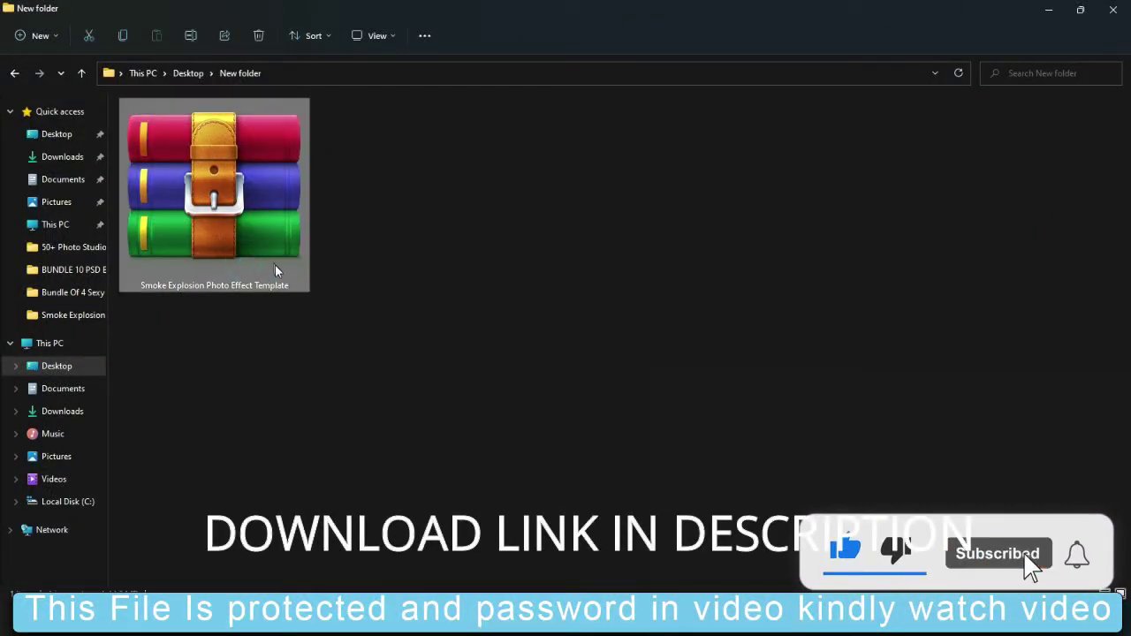
key("shift+F10")
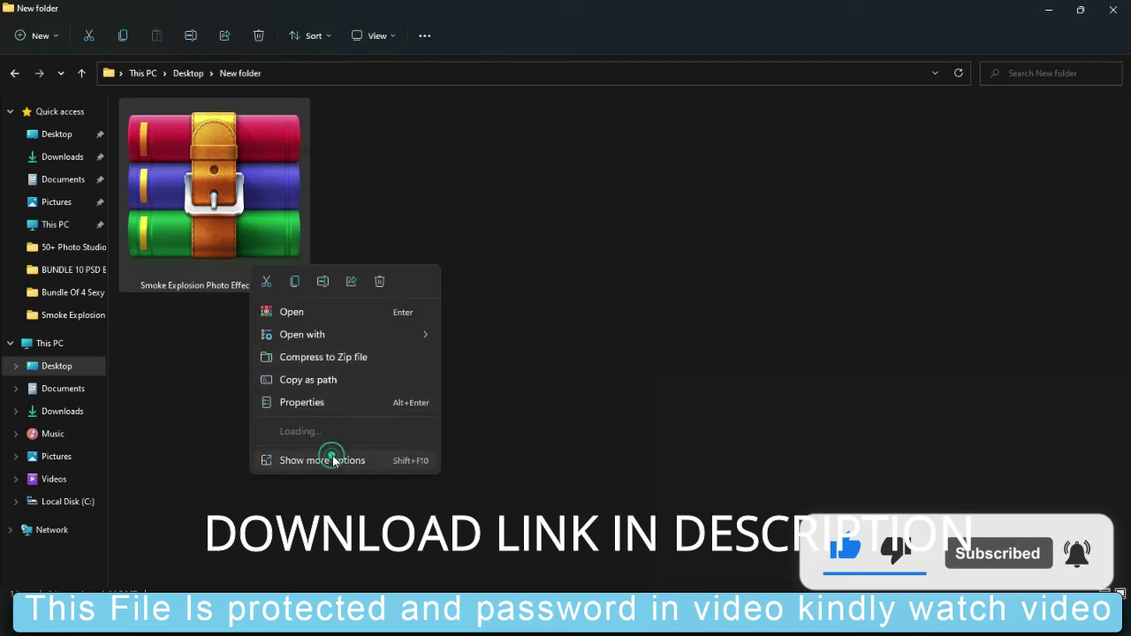
left_click(333, 460)
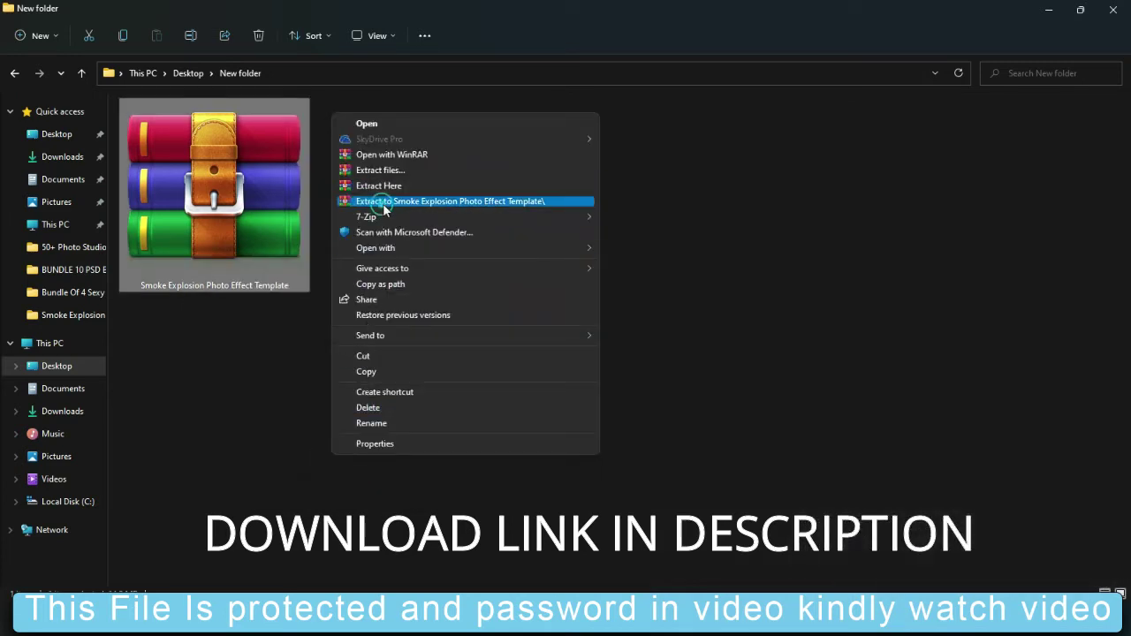
left_click(384, 203)
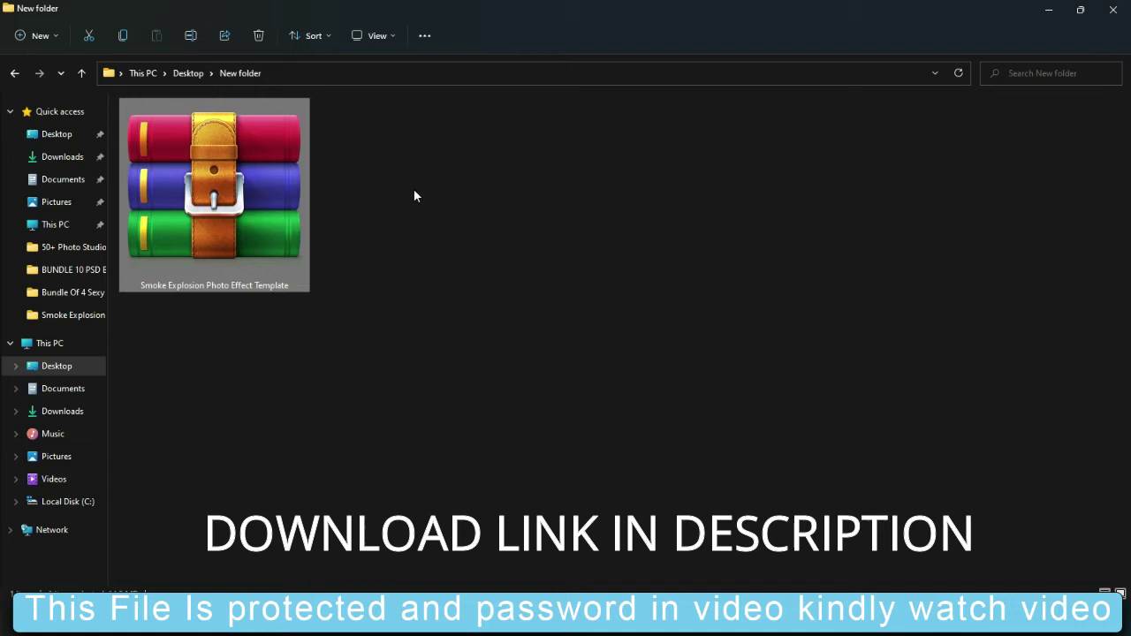
key("ctrl+v")
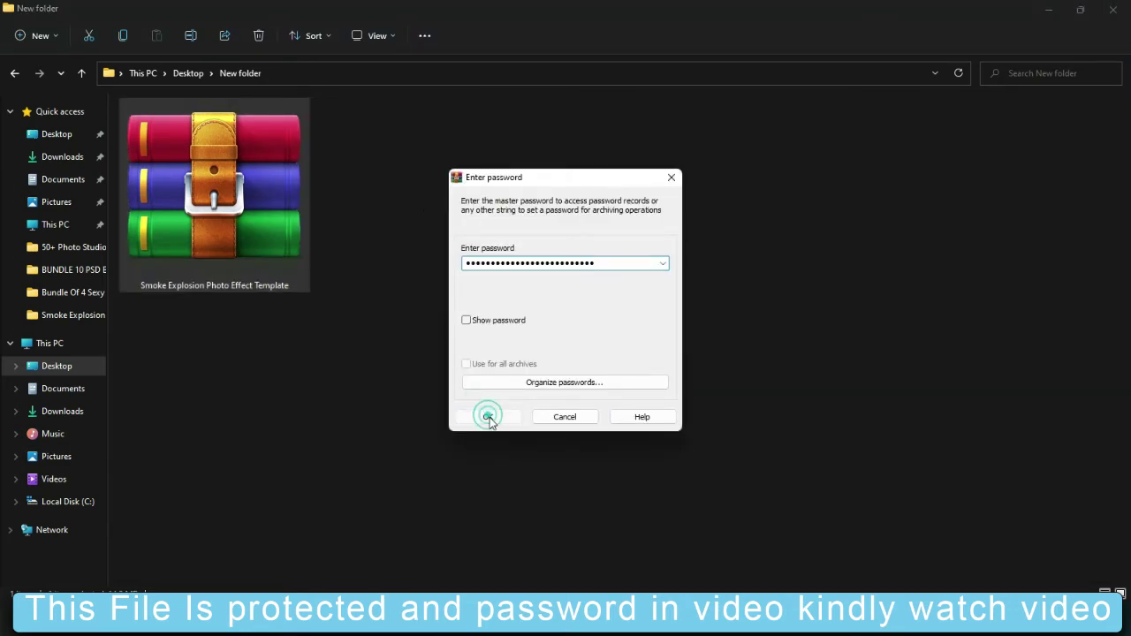
left_click(489, 417)
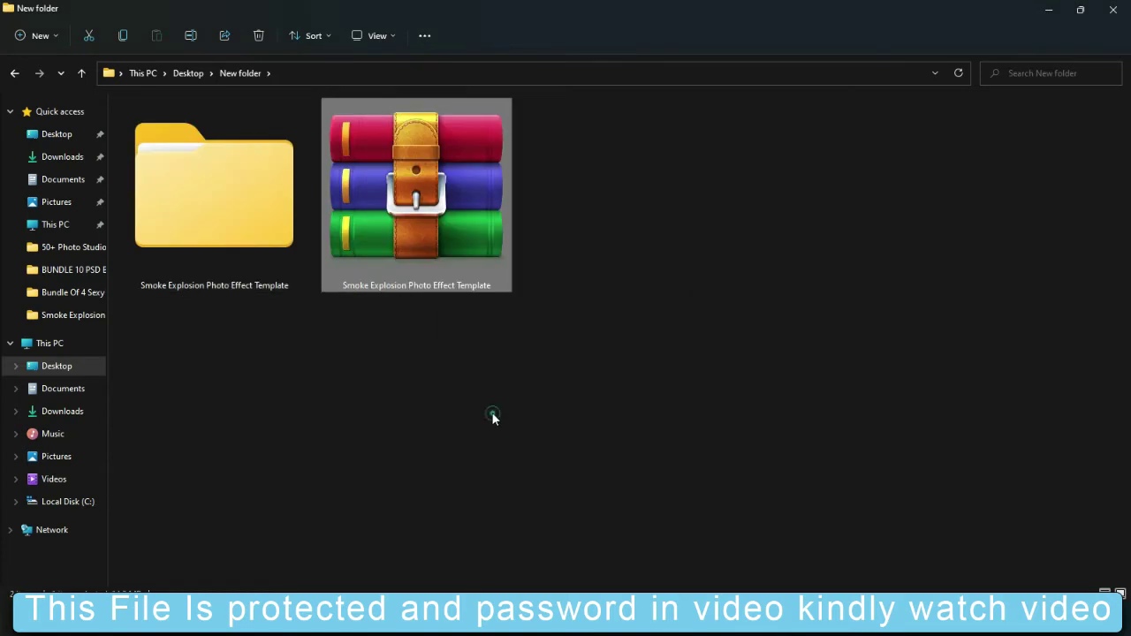
Step: Open the extracted folder and its inner folder as extra large icons, then preview the first 235 image
double_click(270, 276)
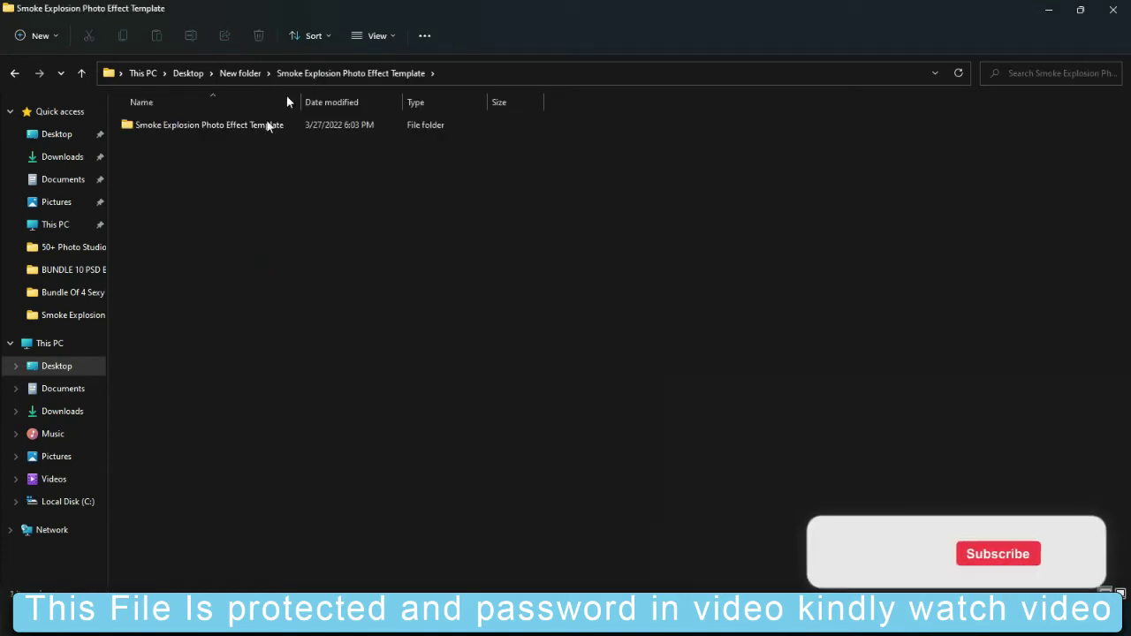
left_click(374, 36)
left_click(372, 69)
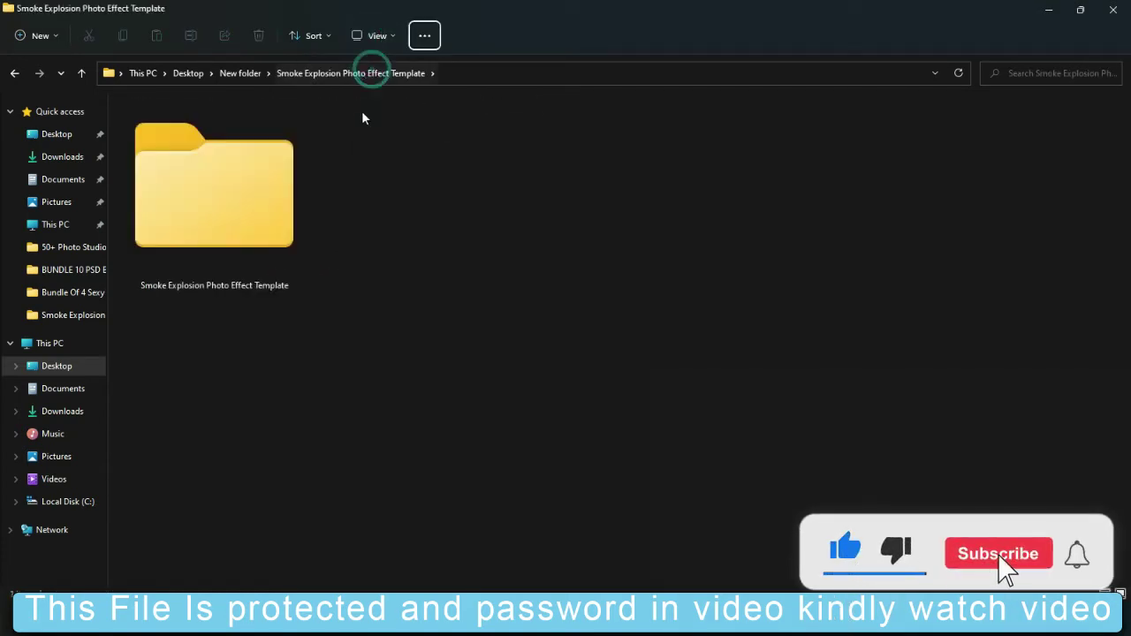
double_click(257, 181)
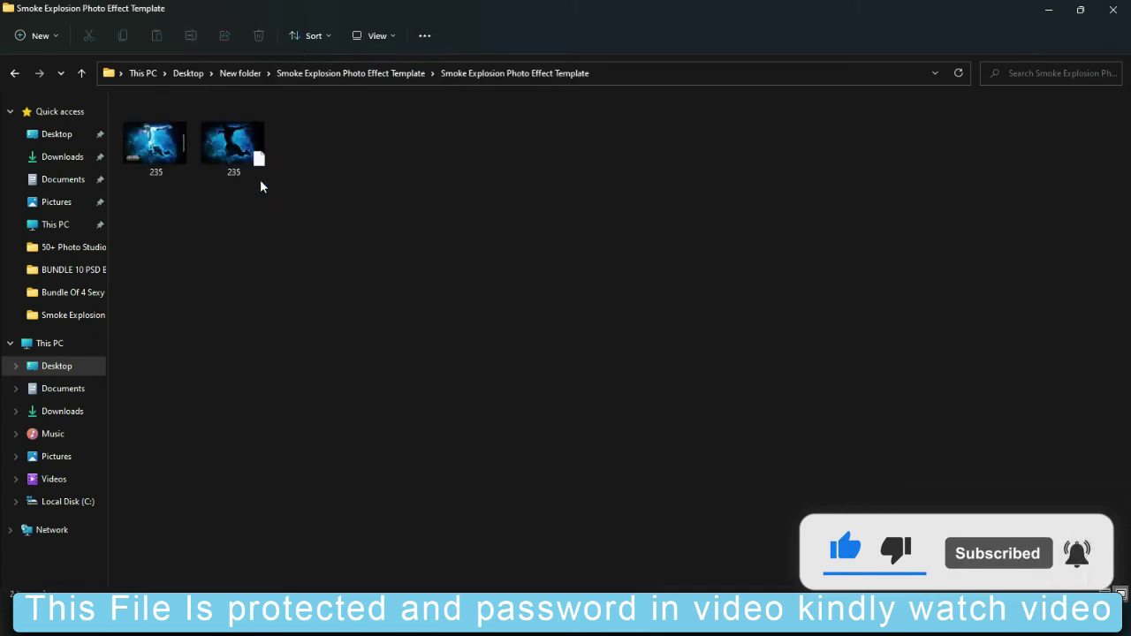
left_click(368, 35)
left_click(373, 72)
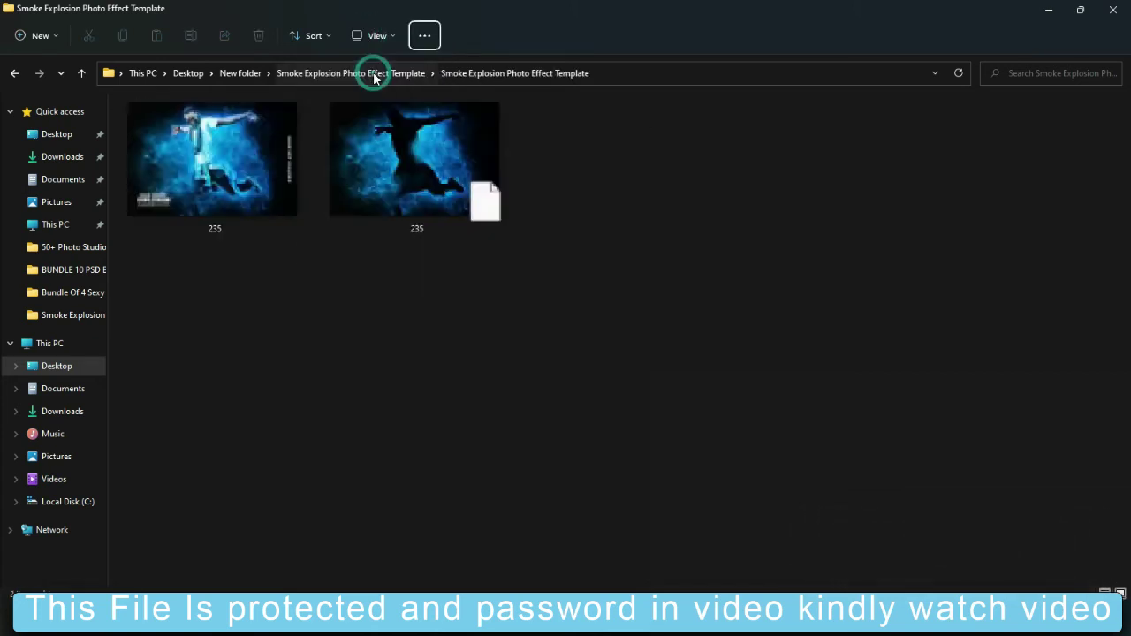
left_click(268, 204)
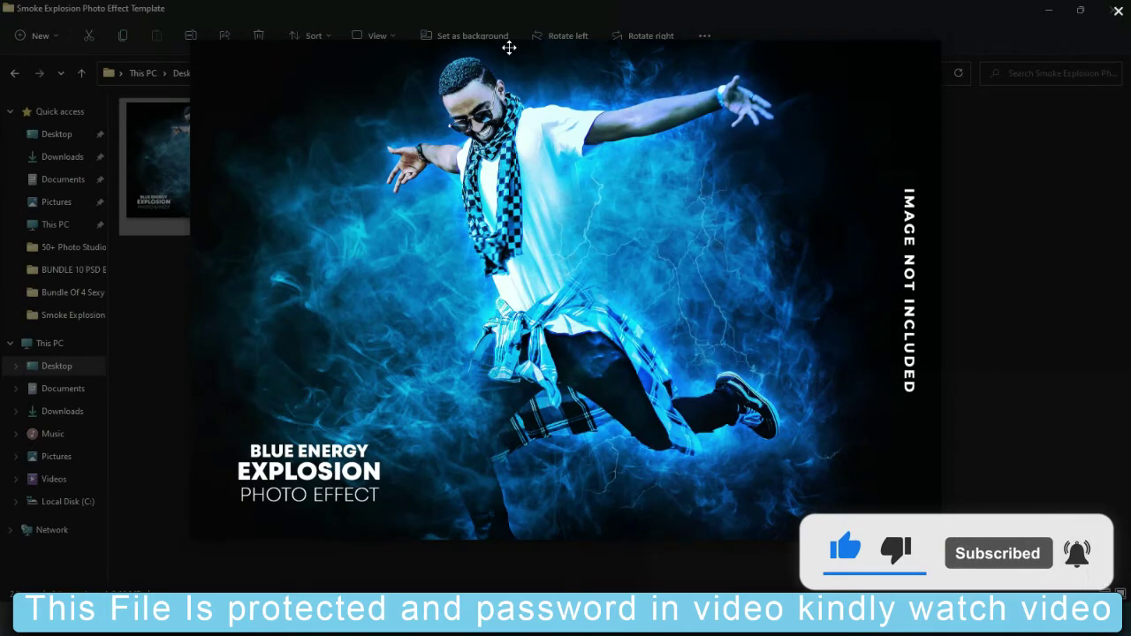
Step: Close the Blue Energy Explosion preview and pick the 235.psd template file for Photoshop
scroll(509, 47, "up", 3)
scroll(509, 47, "down", 3)
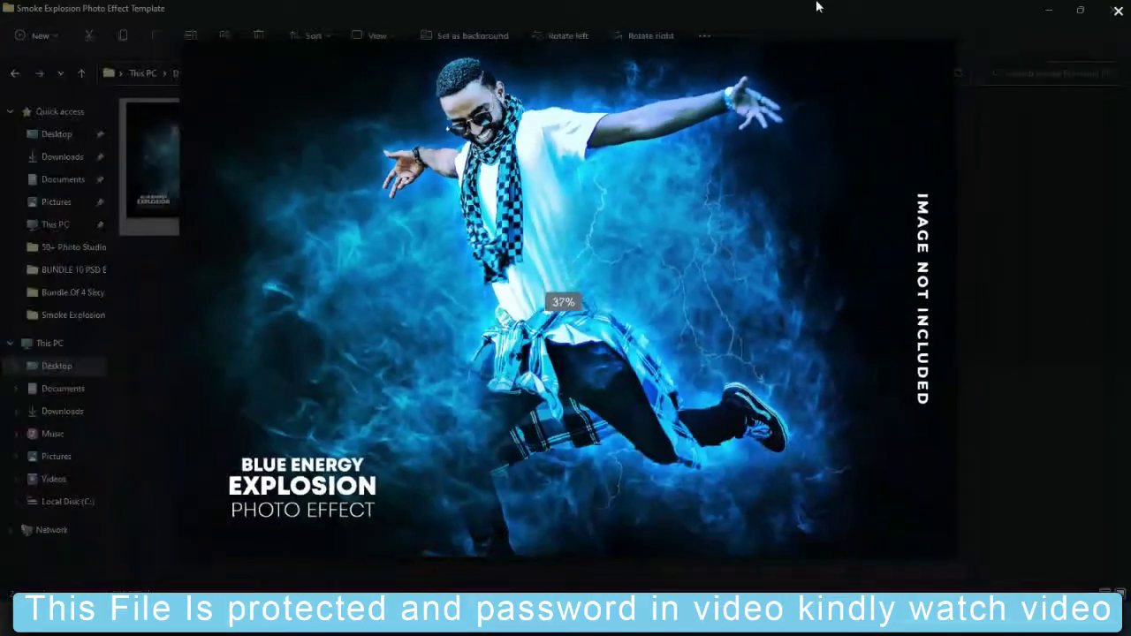
key("Escape")
left_click(521, 309)
left_click(474, 196)
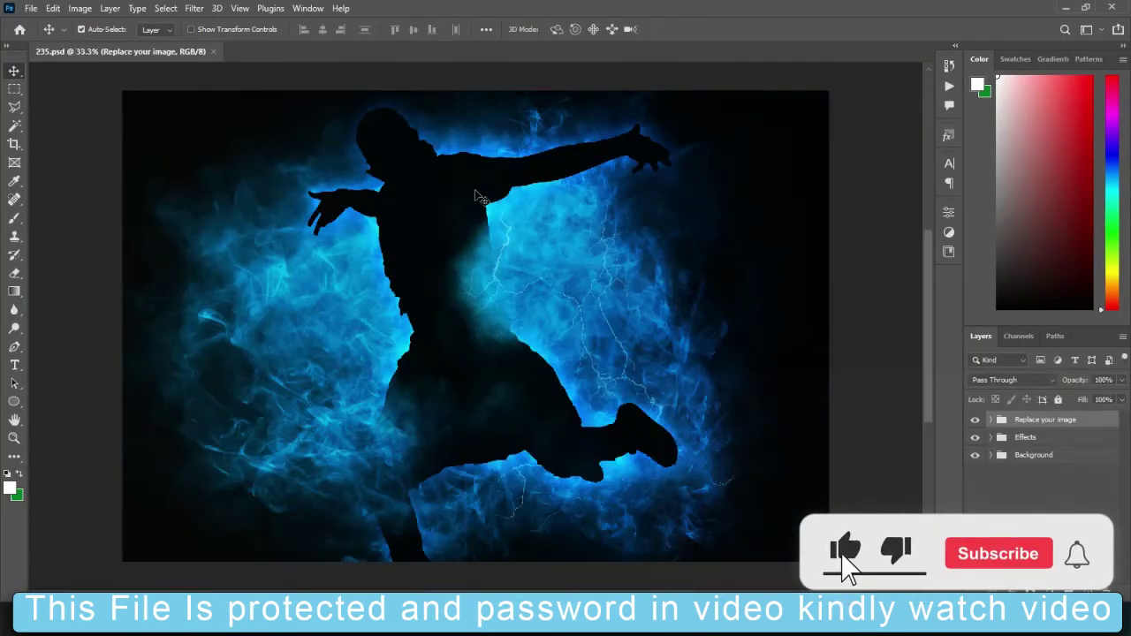
Step: Open the Replace your image smart object as 1.psb and hide its black silhouette layer
left_click(451, 208)
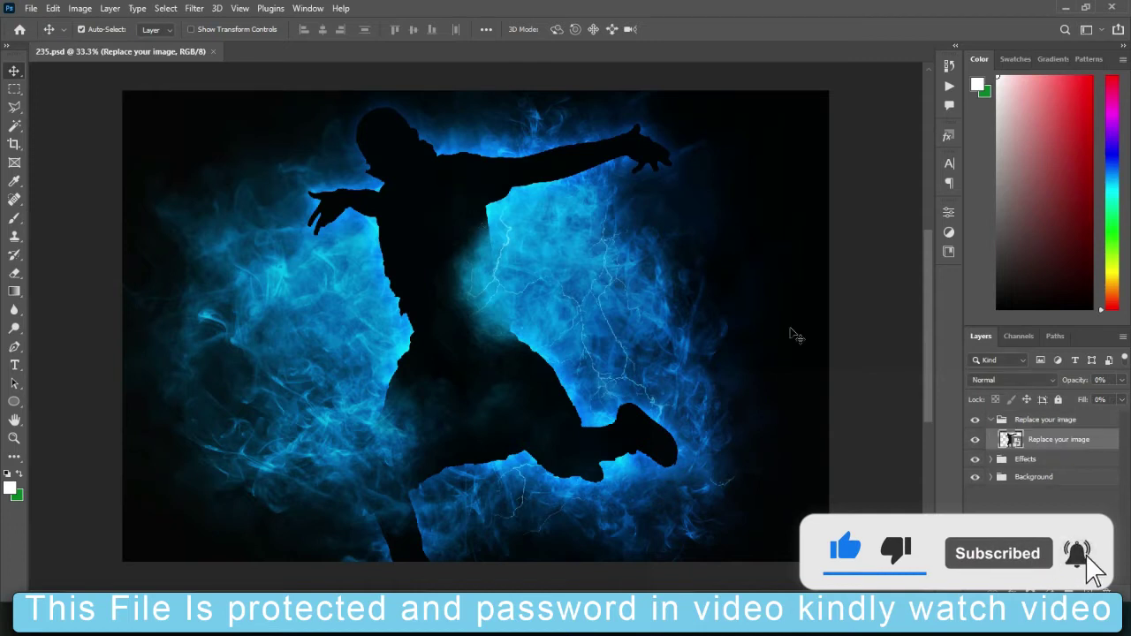
double_click(1012, 439)
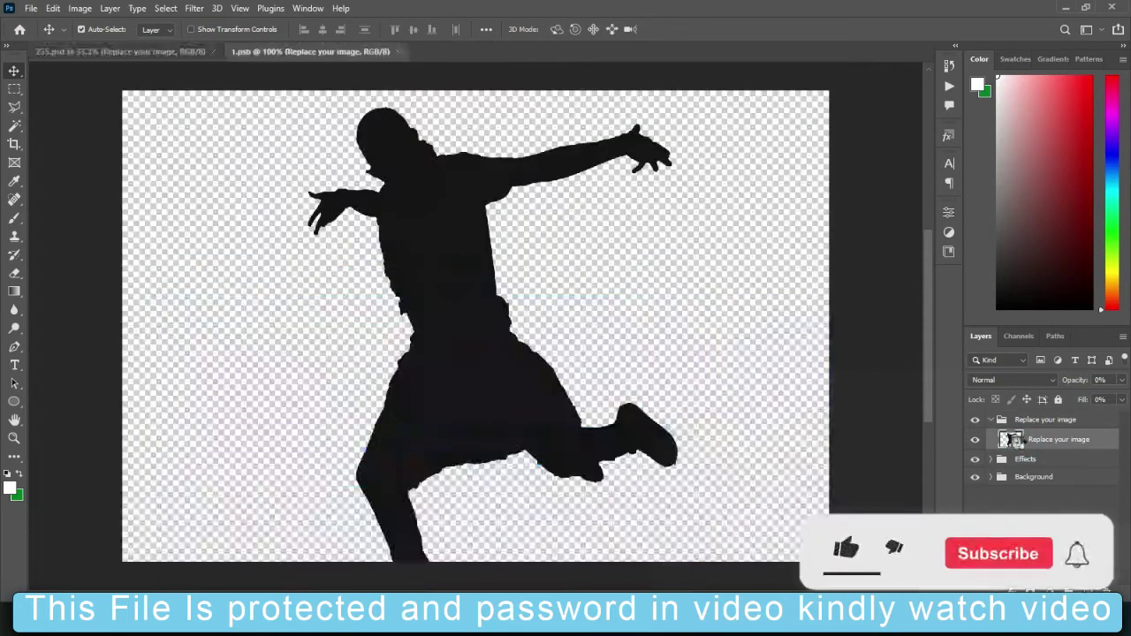
left_click(973, 425)
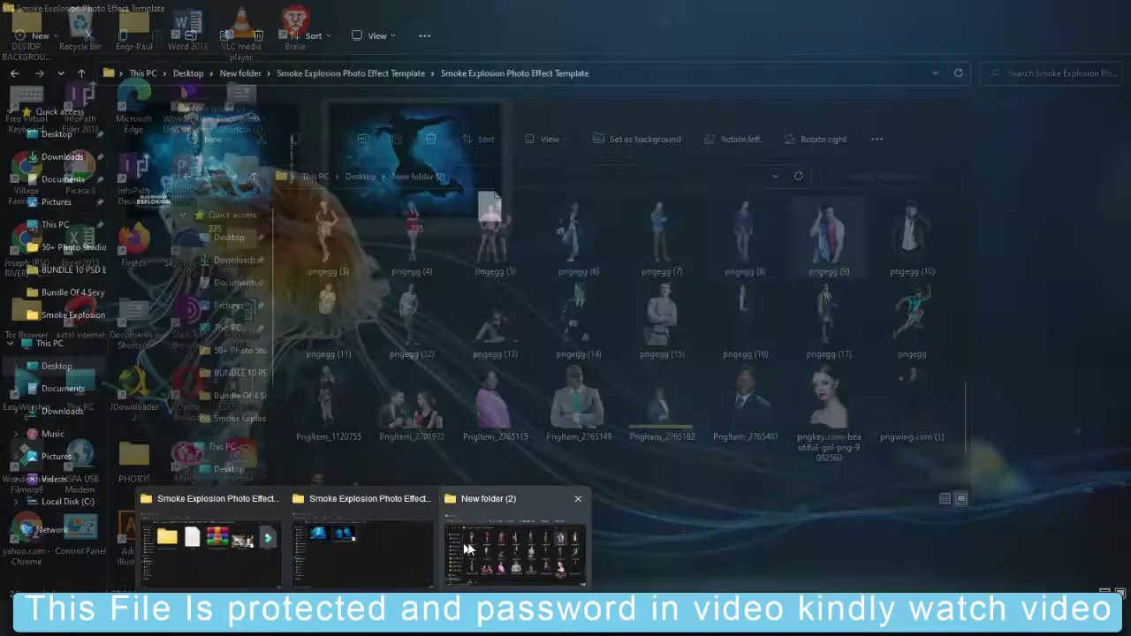
Step: Drag the running-man pngegg photo from New folder (2) onto the empty 1.psb canvas
left_click(484, 548)
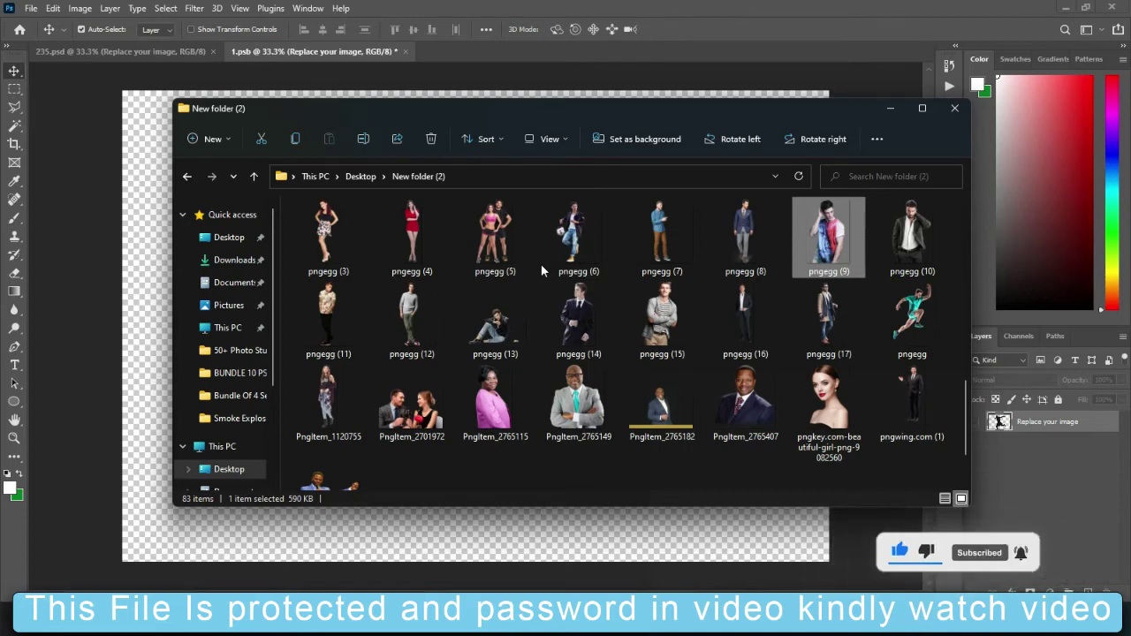
left_click(926, 322)
left_click_drag(925, 322, 535, 506)
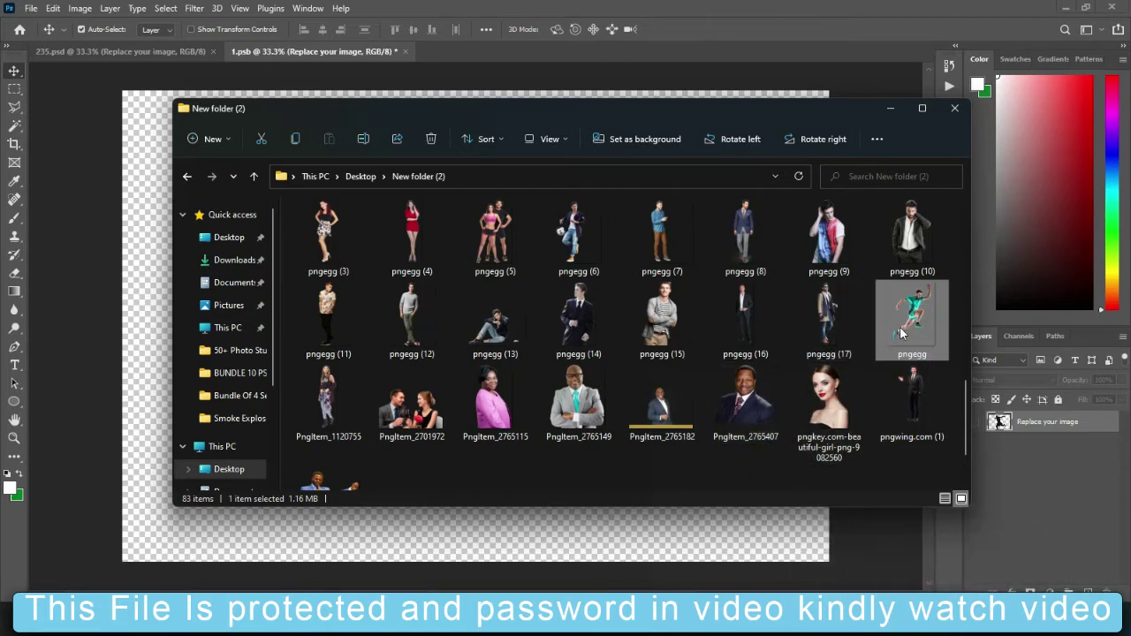
left_click_drag(901, 332, 608, 539)
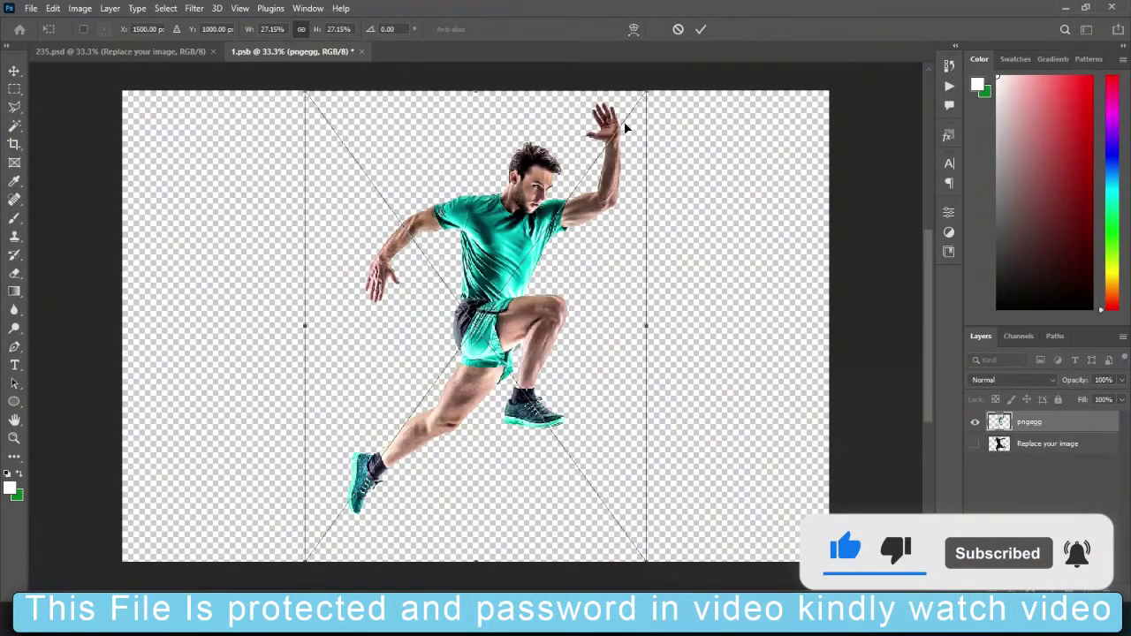
Step: Commit the runner photo, then close 1.psb and save the changes into 235.psd
left_click(698, 28)
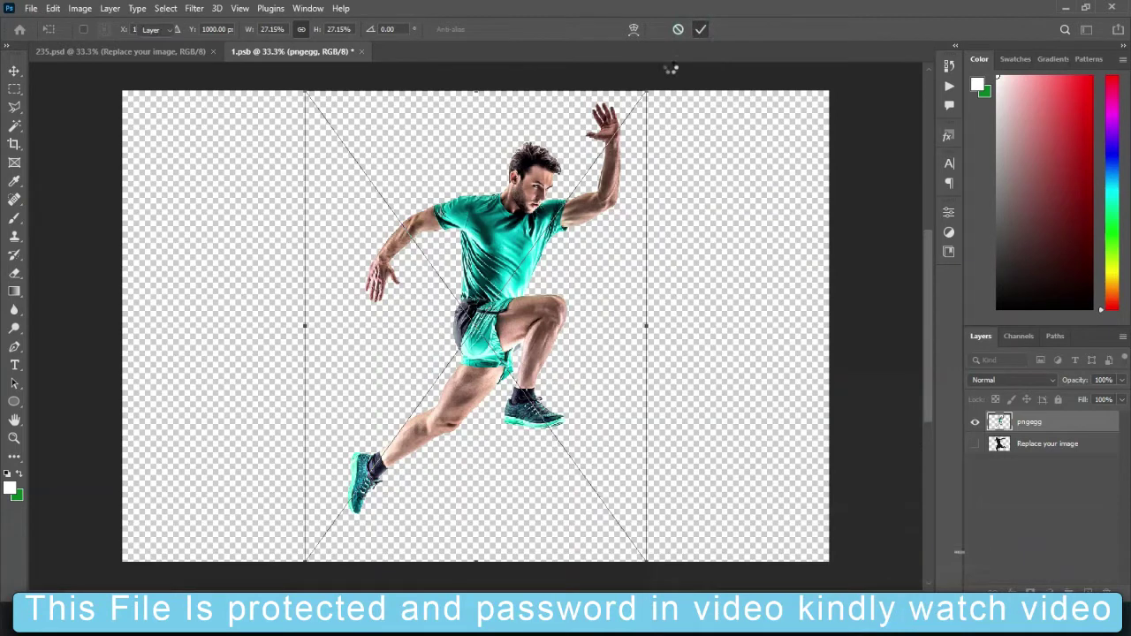
left_click(361, 51)
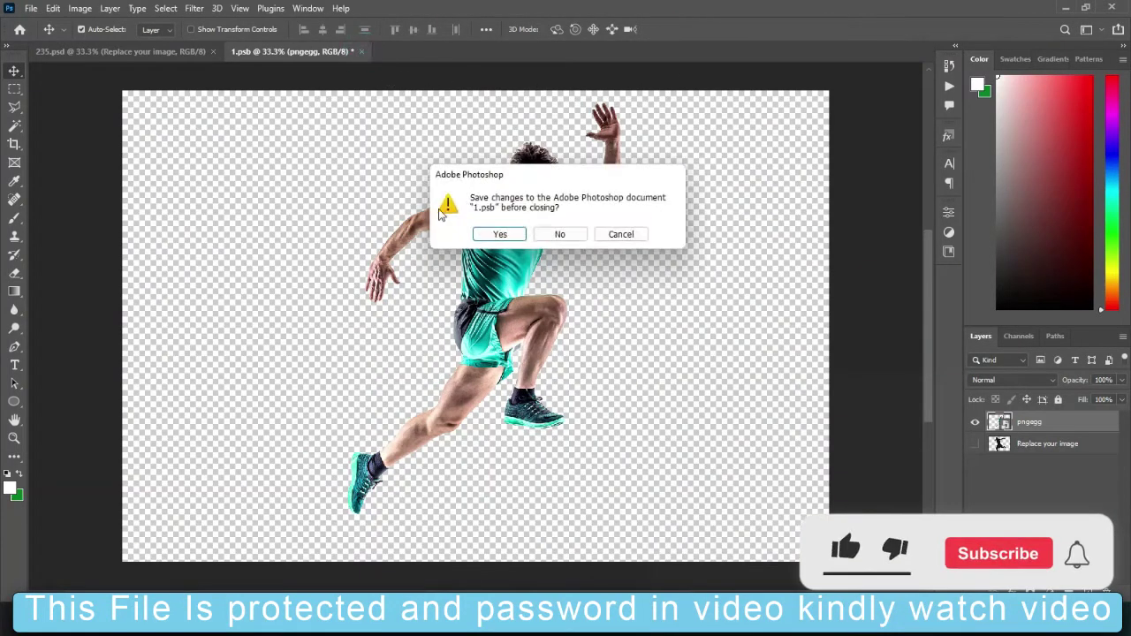
left_click(497, 237)
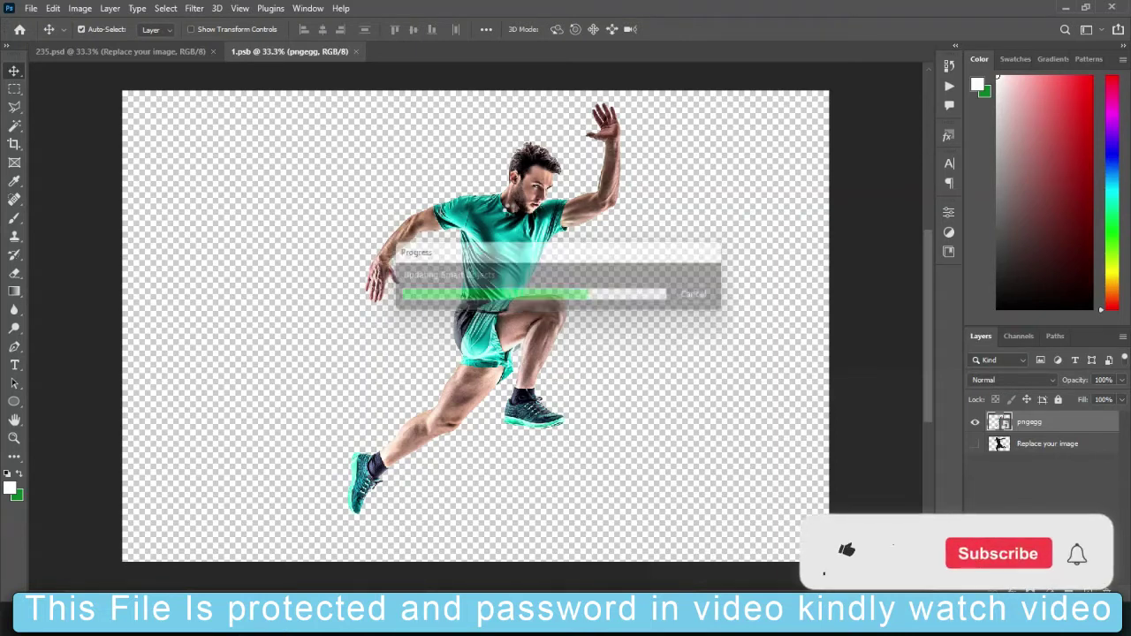
key("ctrl+w")
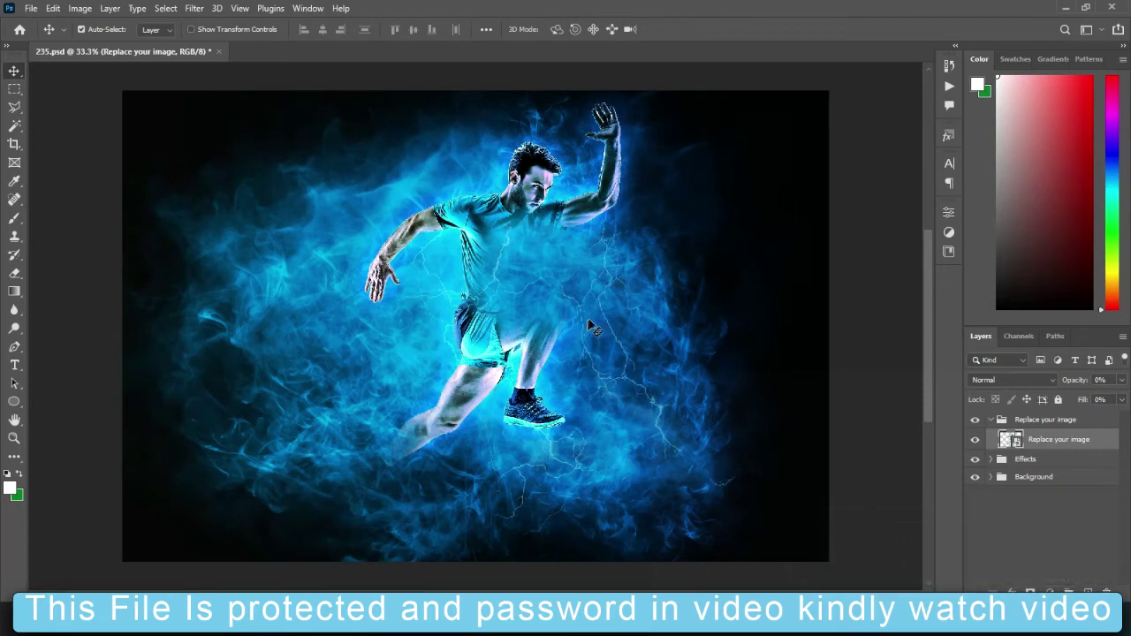
Step: Reopen 1.psb, move the runner left and slightly down, and save it
double_click(1010, 440)
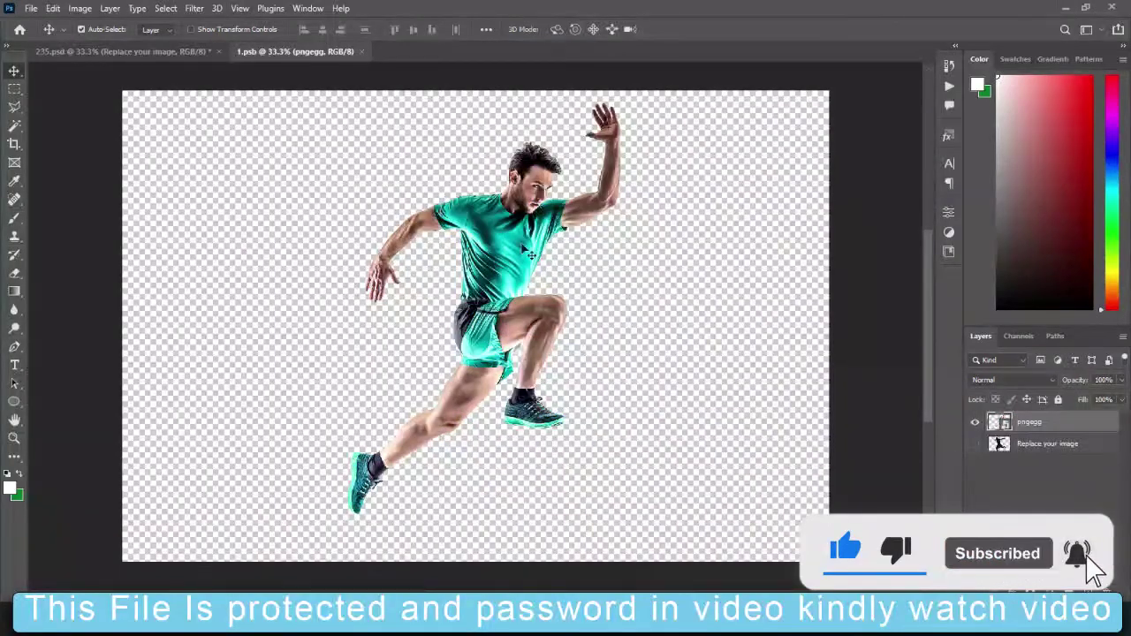
left_click_drag(517, 250, 419, 259)
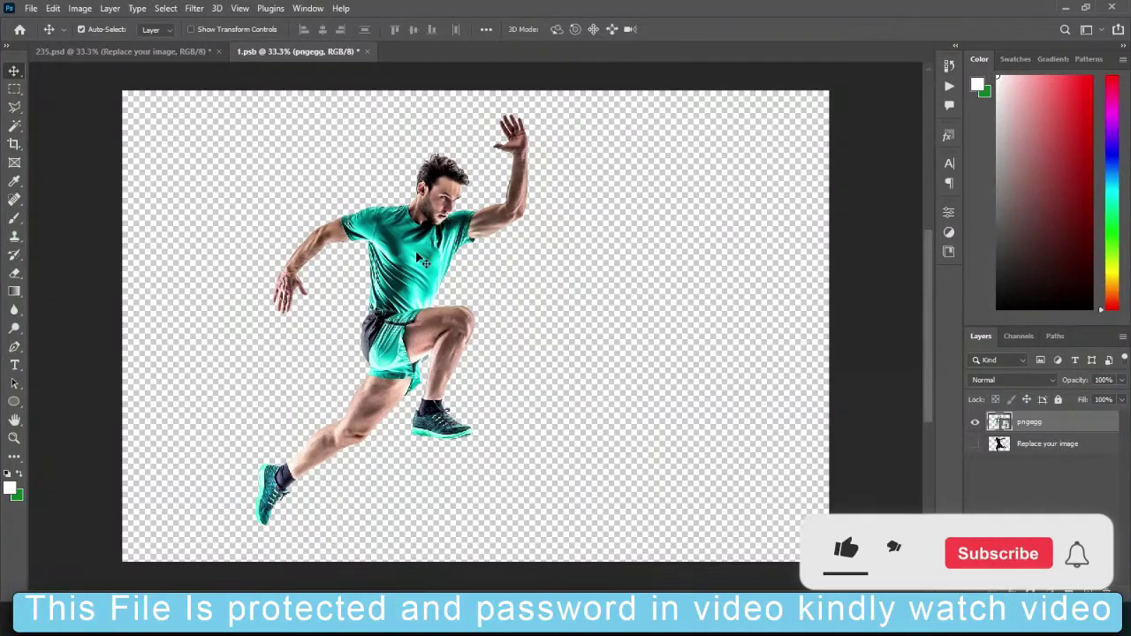
key("ctrl+s")
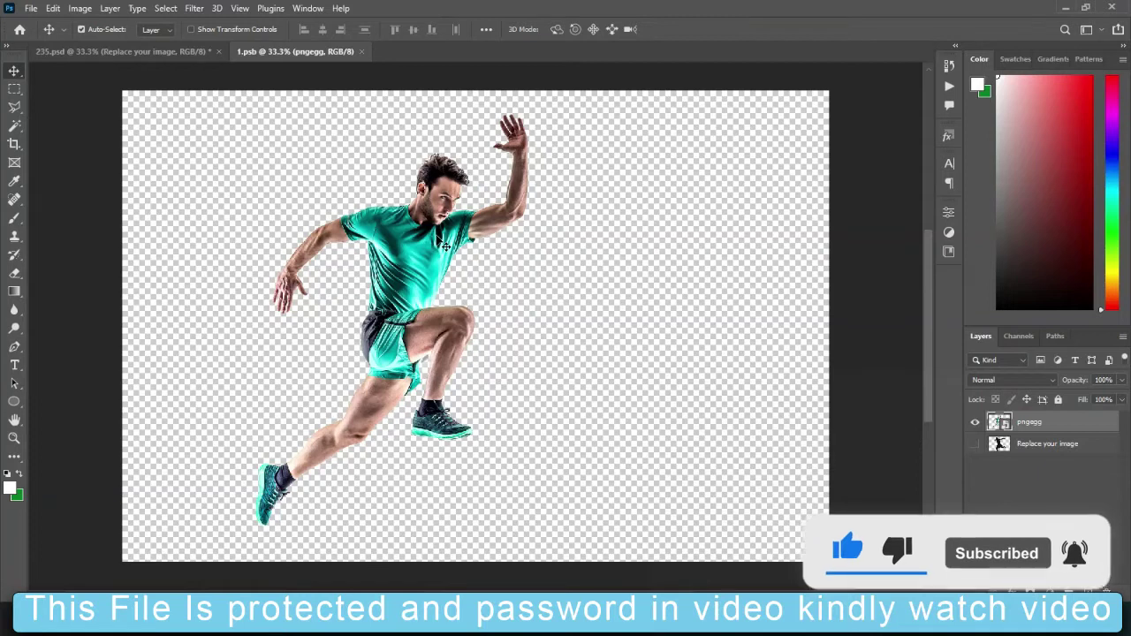
Step: Bring New folder (2) over Photoshop and select the pngegg (11) person photo
left_click(102, 51)
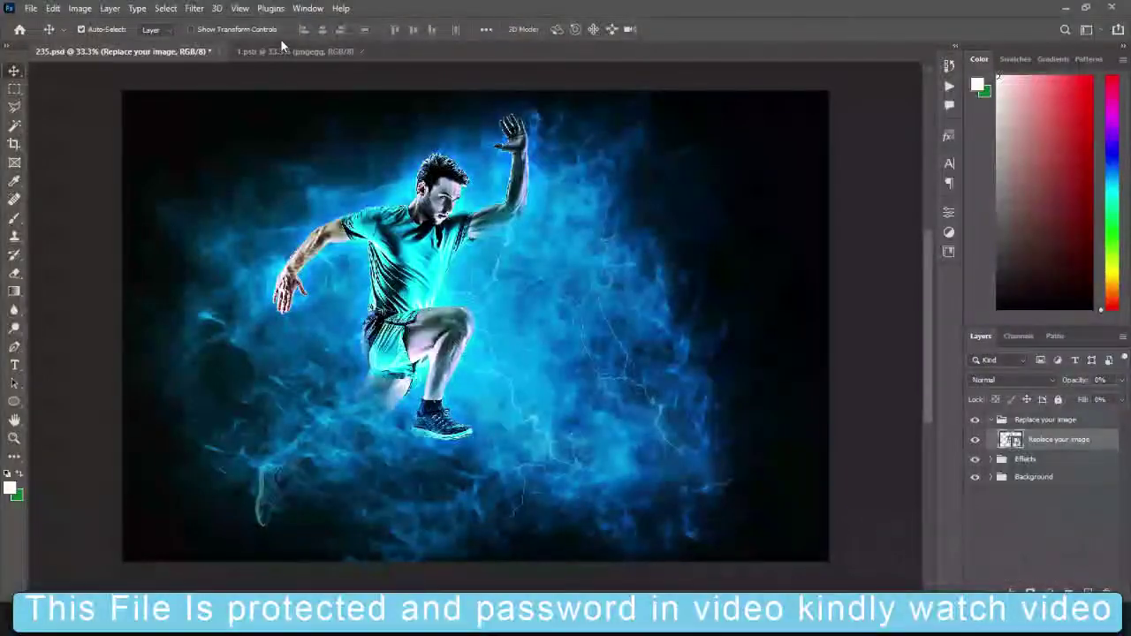
left_click(292, 55)
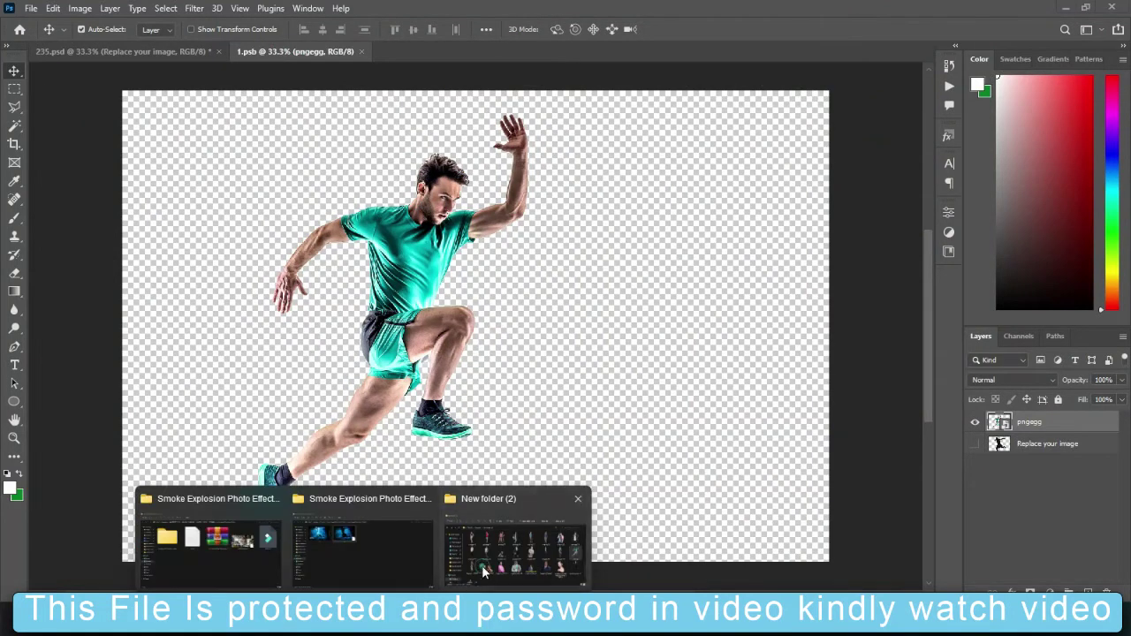
left_click(482, 565)
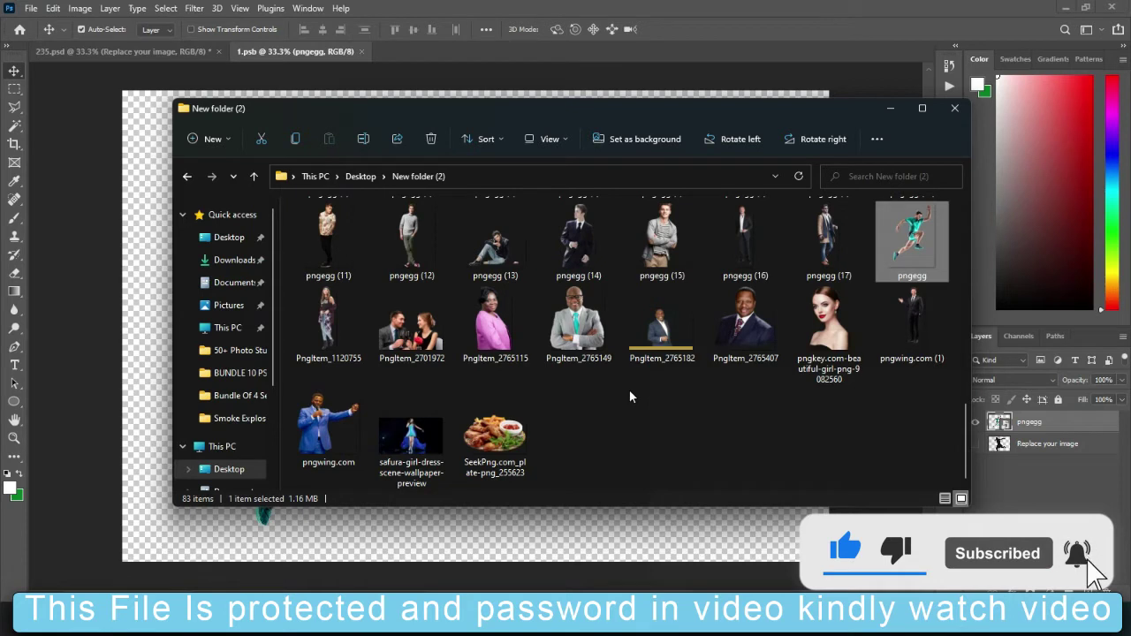
scroll(629, 389, "up", 3)
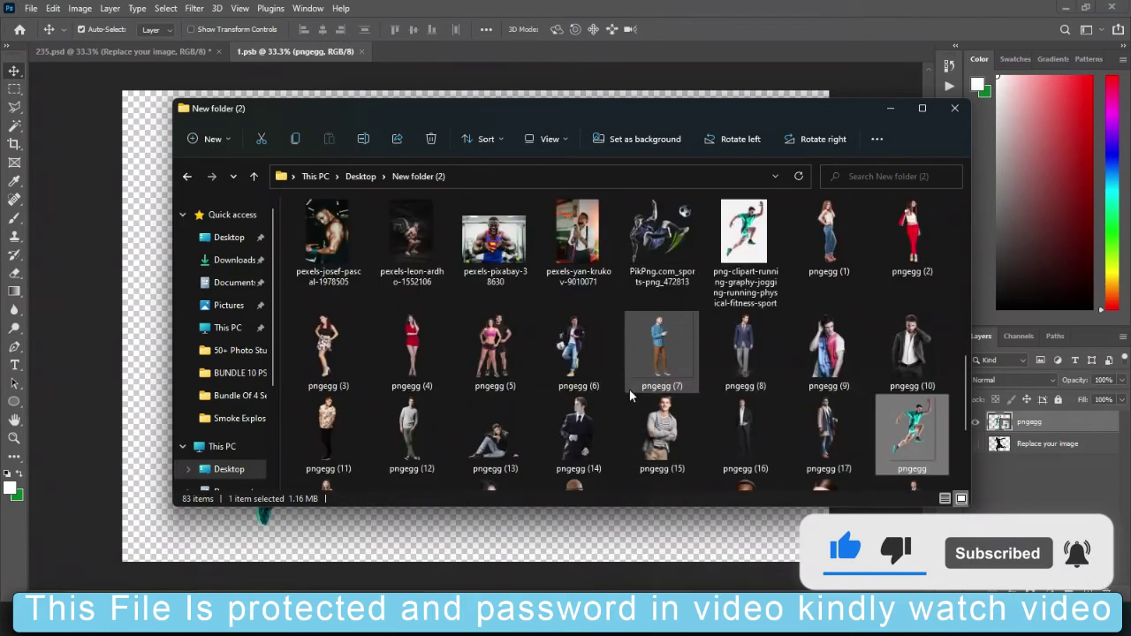
left_click(327, 419)
Step: Place pngegg (11) left of centre in 1.psb, commit it, and hide the old runner layer
left_click_drag(327, 420, 389, 554)
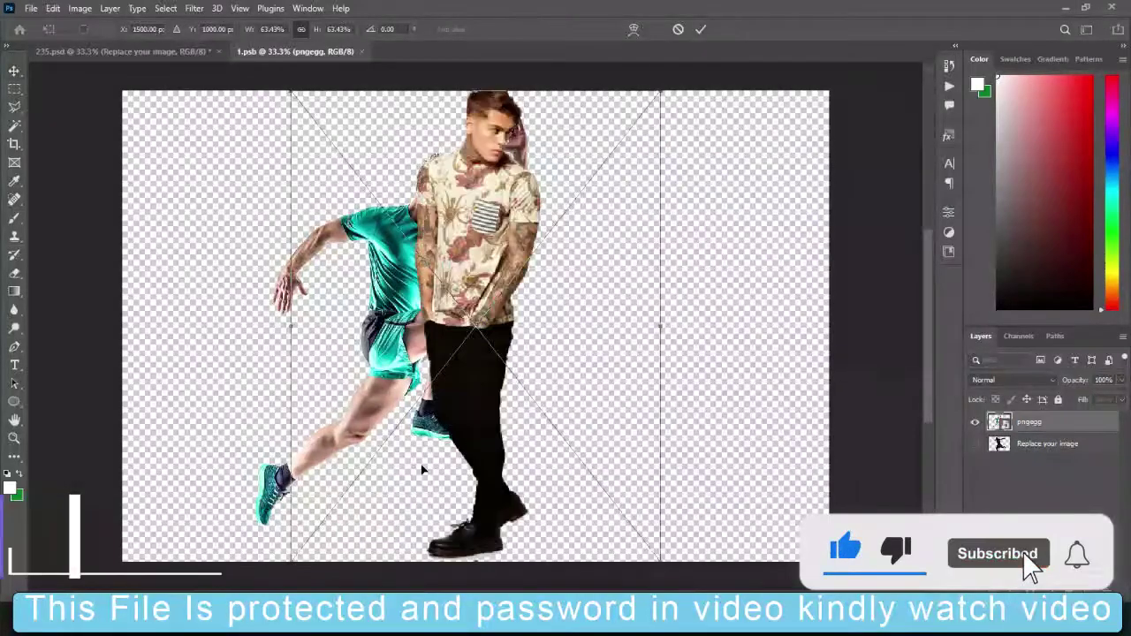
left_click_drag(450, 412, 363, 427)
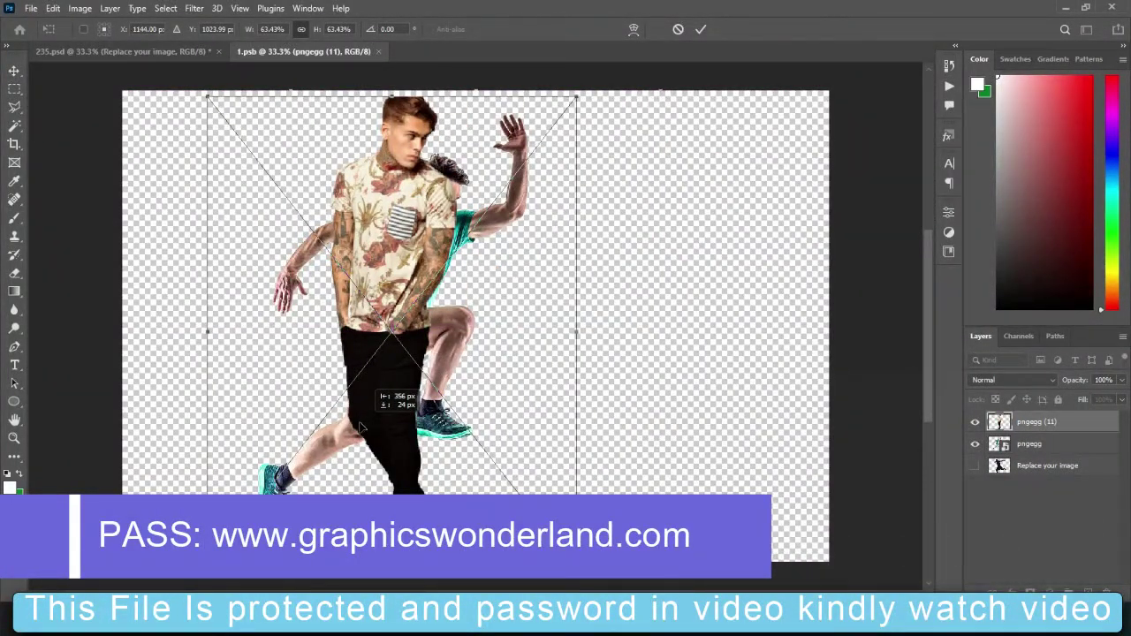
left_click_drag(360, 427, 353, 427)
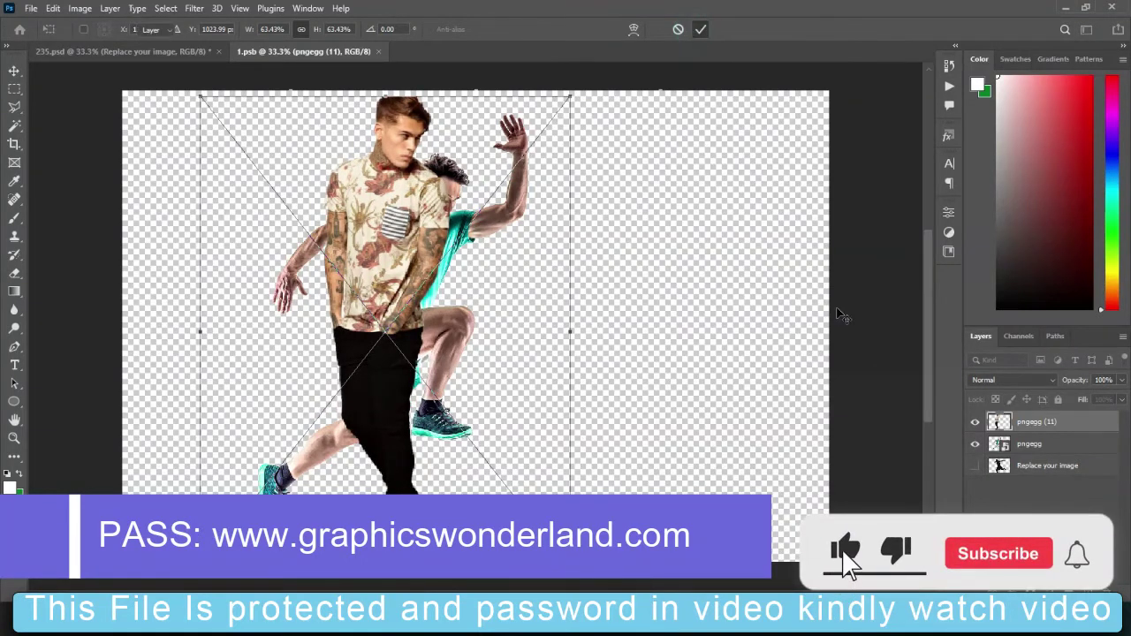
key("Return")
left_click(974, 443)
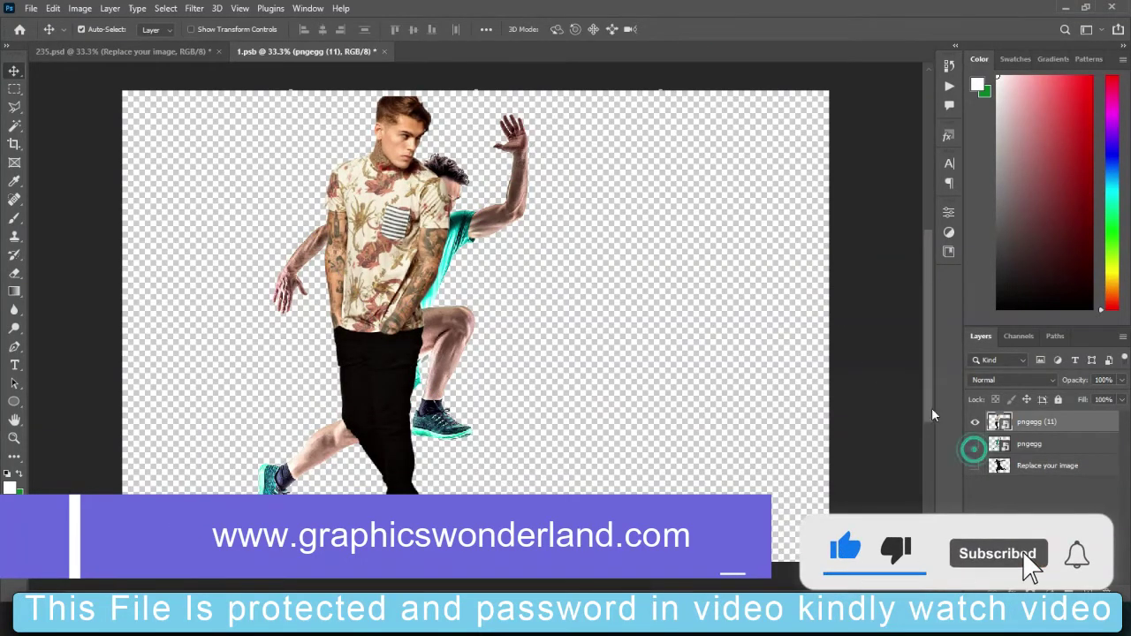
left_click(383, 51)
Step: Save the 1.psb changes so 235.psd updates with the floral-shirt man
left_click(493, 240)
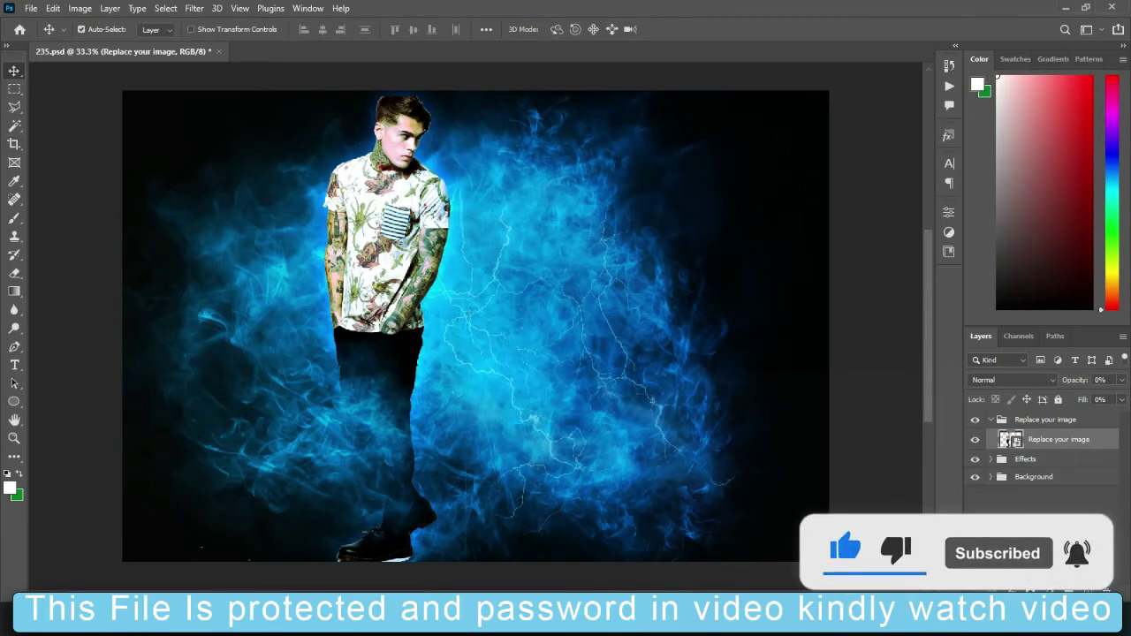
Step: Bring the template folder's Explorer window forward and go up to its parent, New folder
left_click(359, 560)
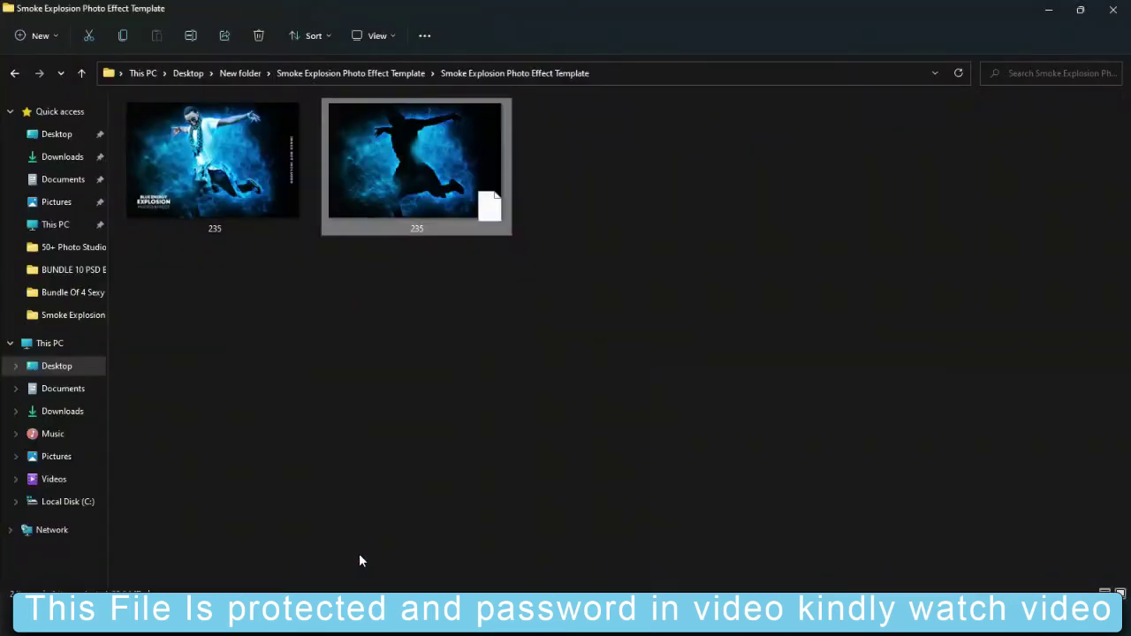
key("alt+Up")
key("alt+Up")
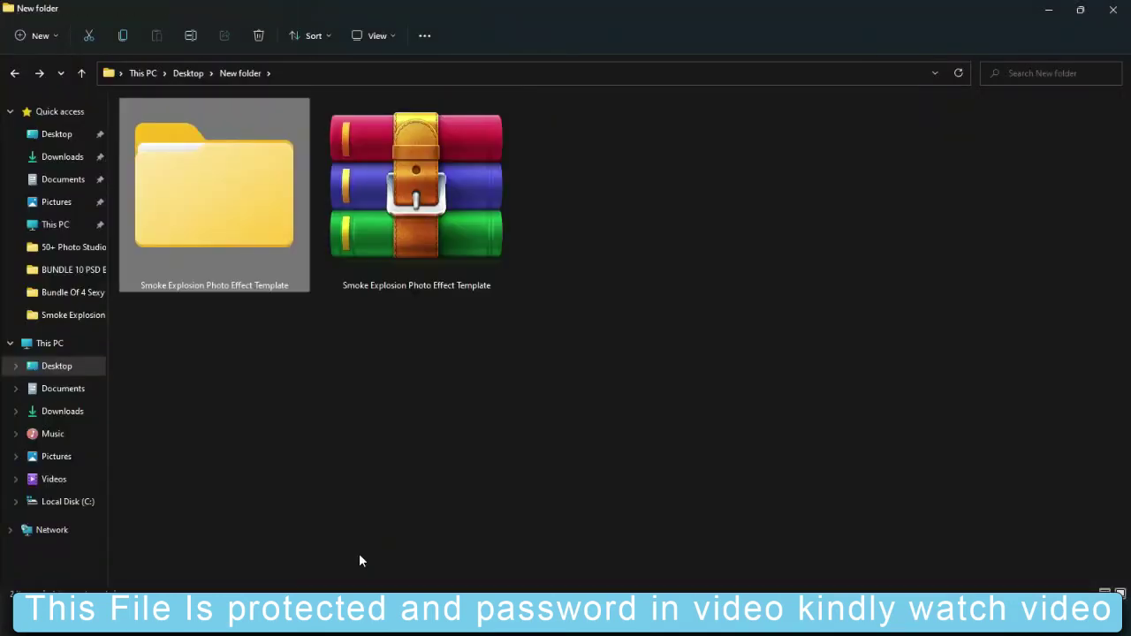